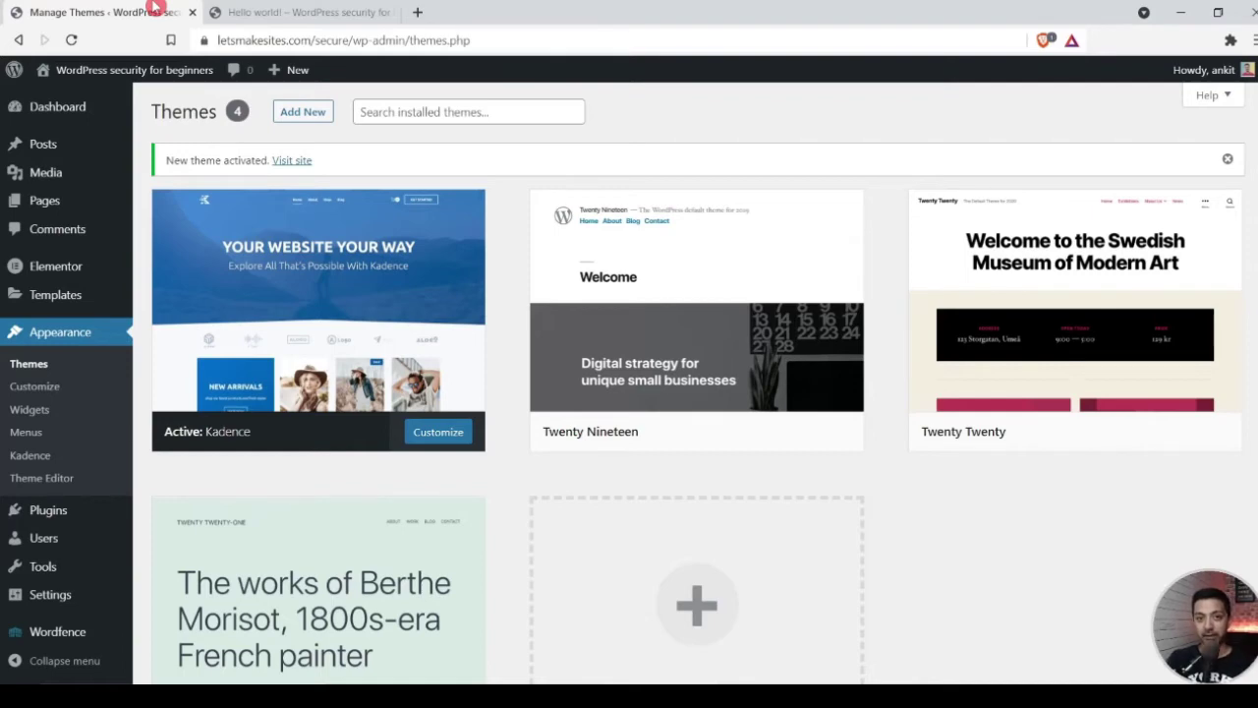
Create a new post titled 'Post By Elementor' and save it as a draft
mouse_move(42, 141)
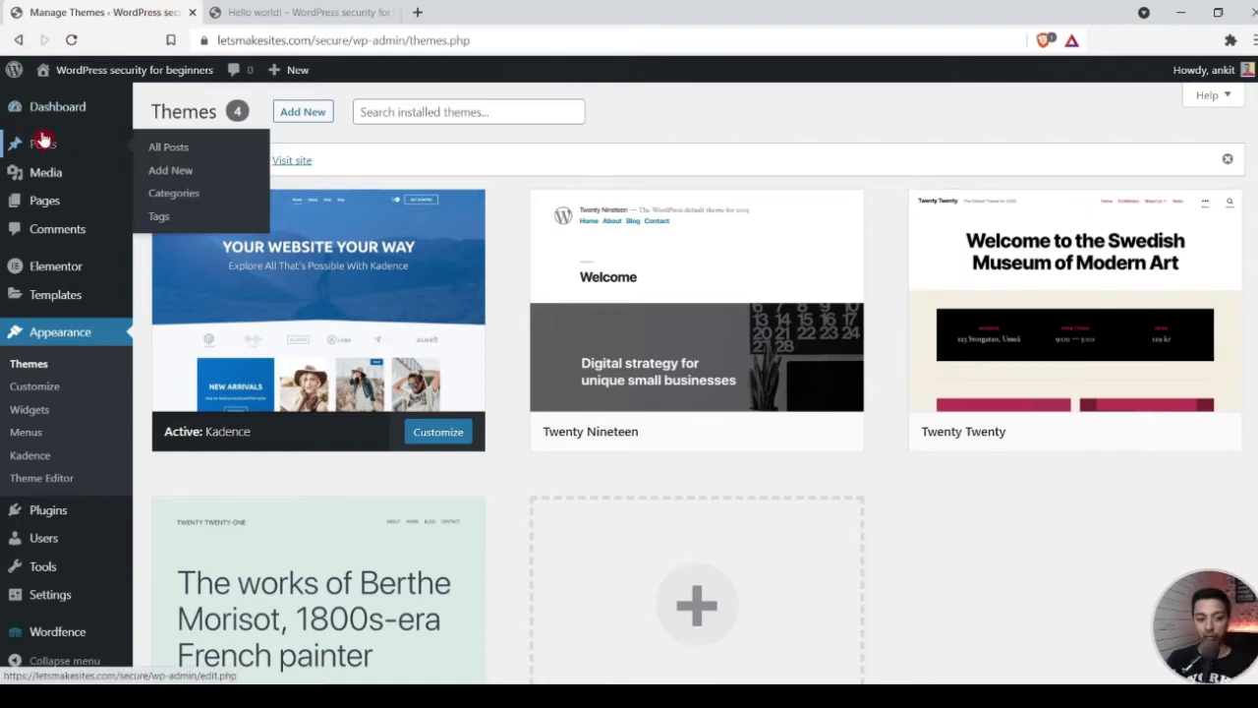
click(177, 156)
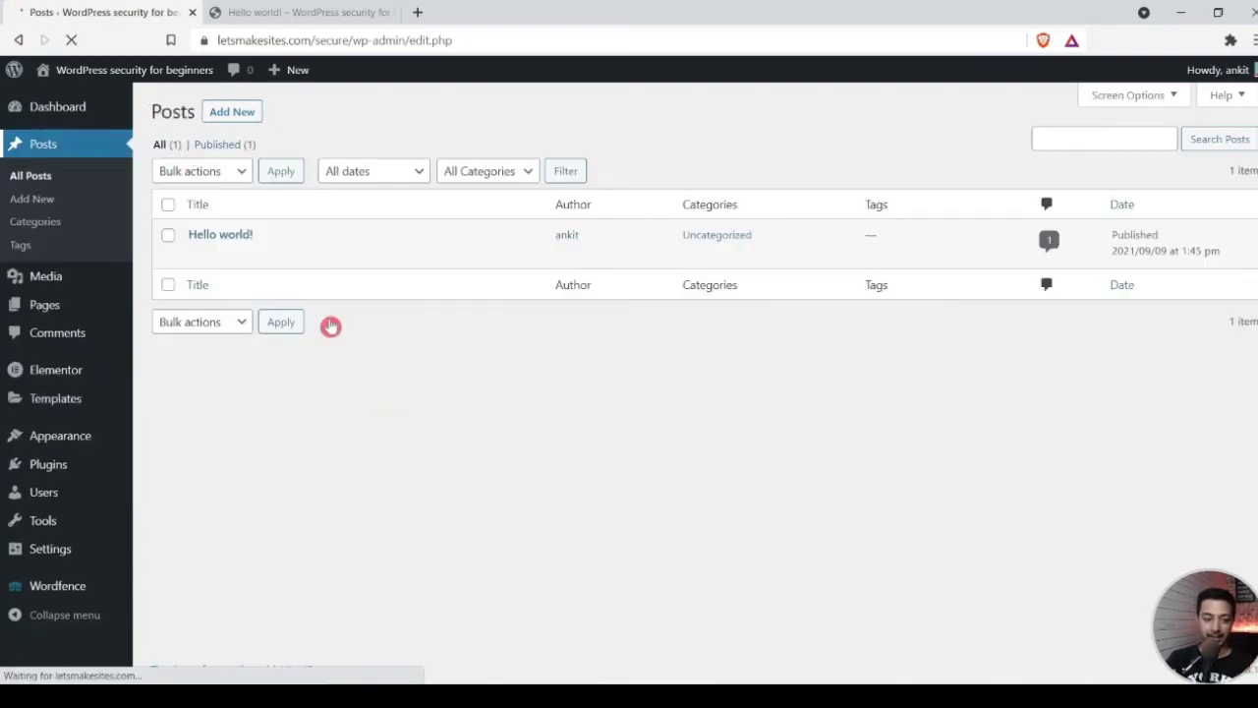
click(233, 116)
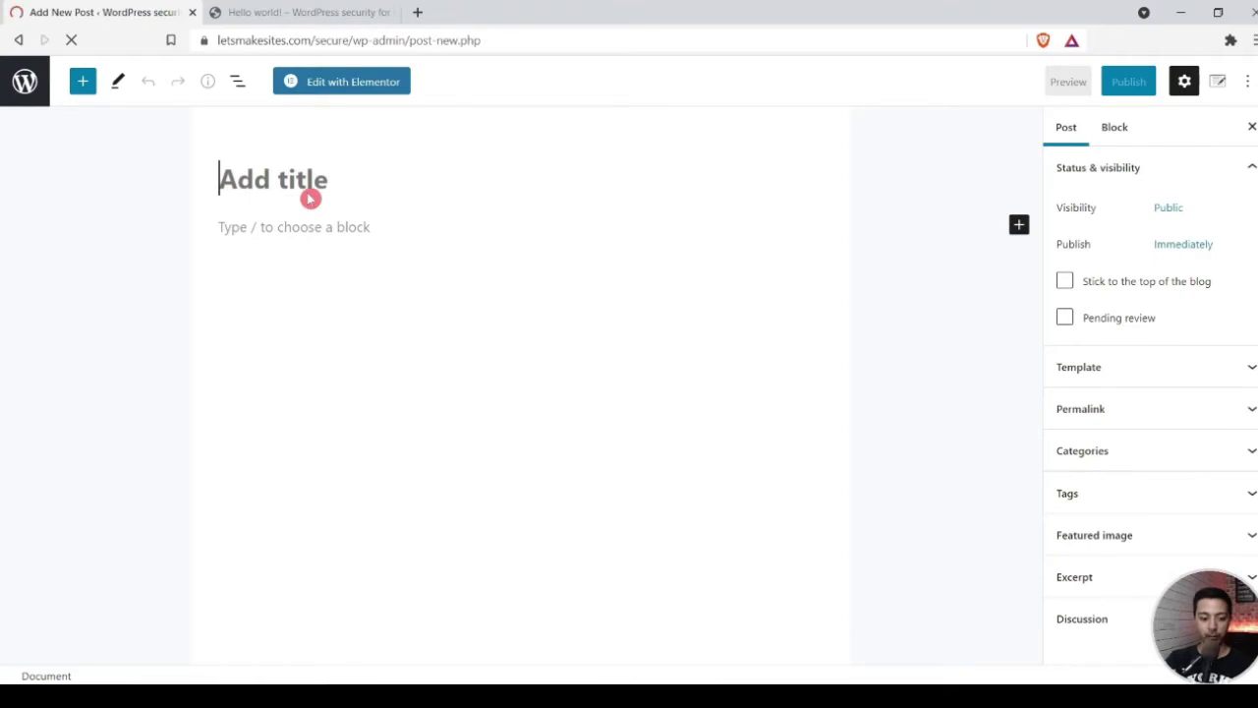
text(Post B)
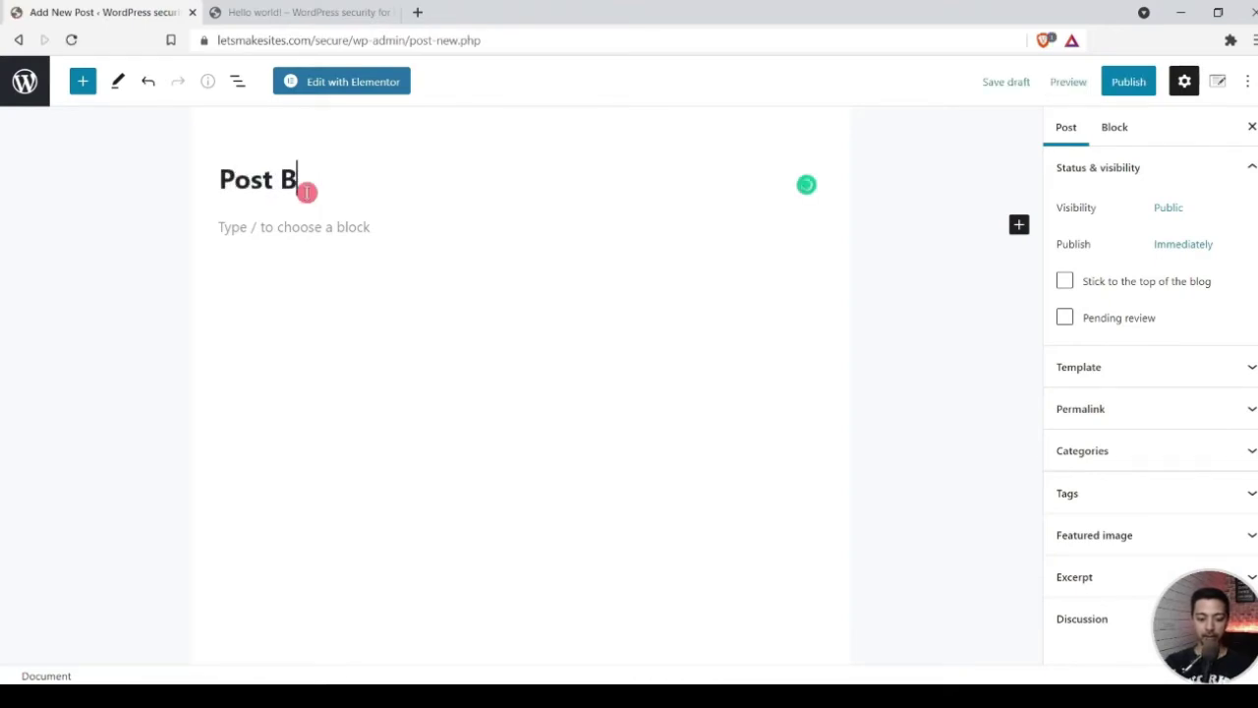
text(y Elementor)
key(Return)
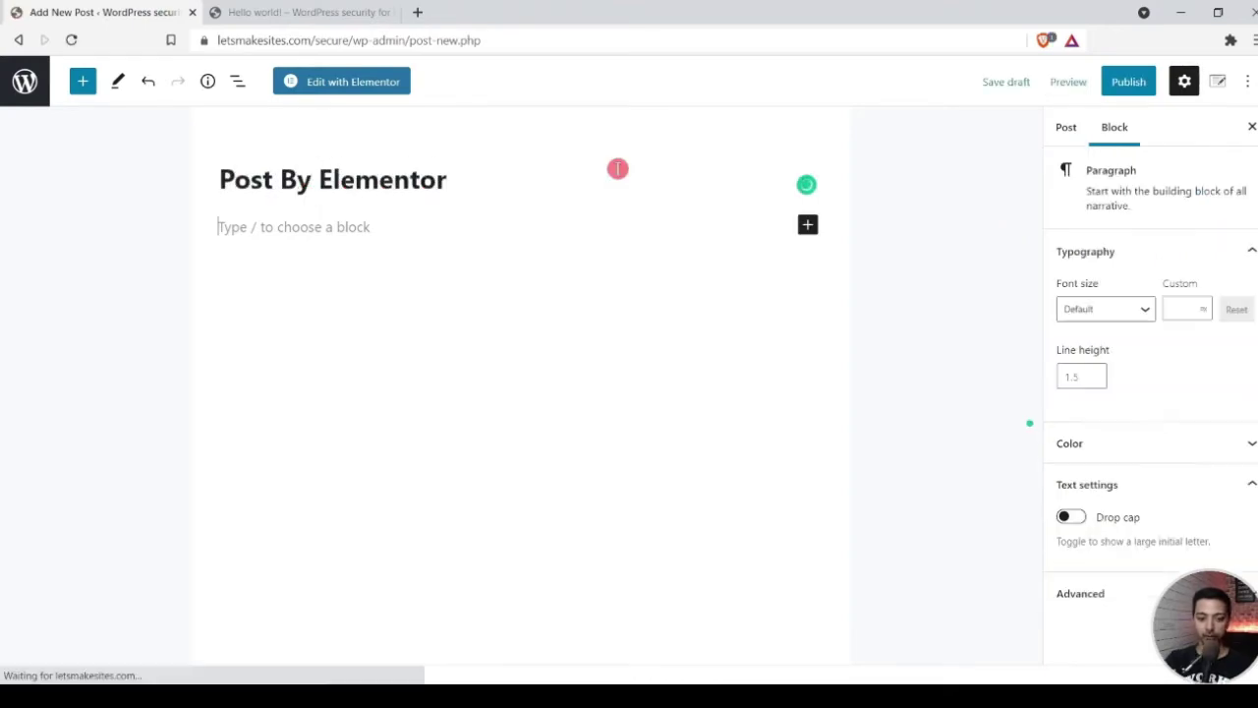
click(1006, 87)
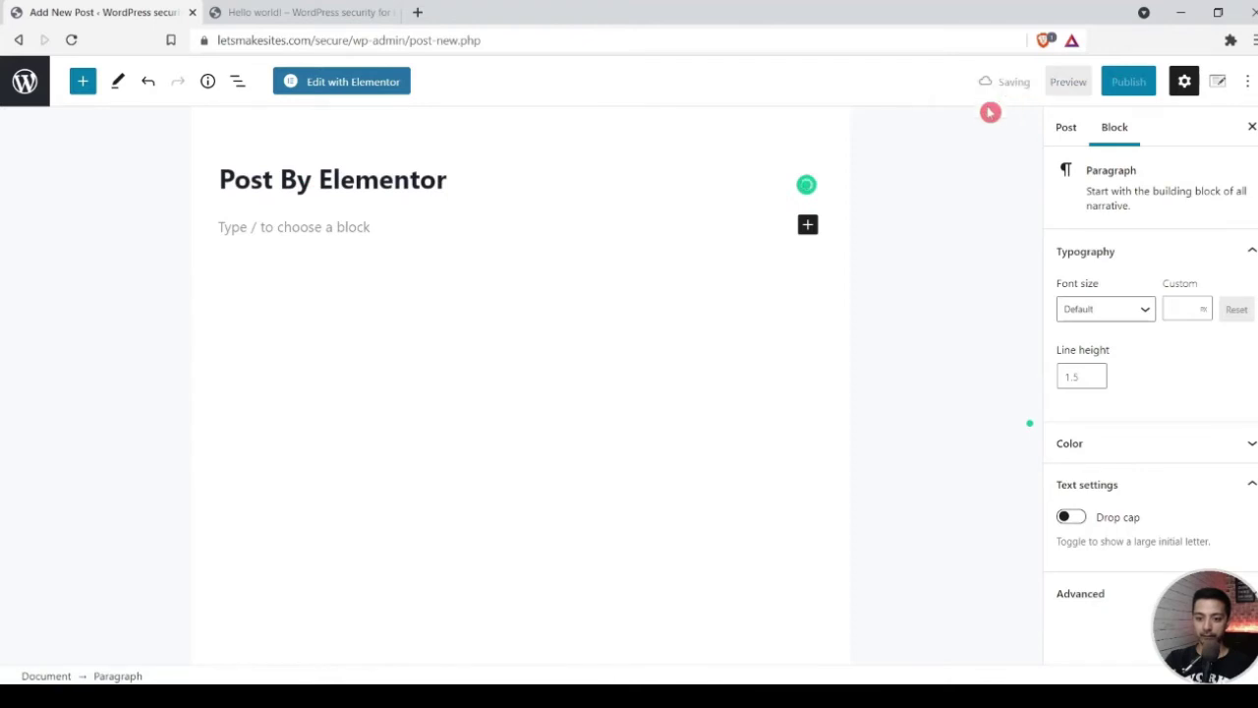
Open the post in Elementor and add a Heading widget reading 'Lorem ipsum dolor sample heading'
click(375, 83)
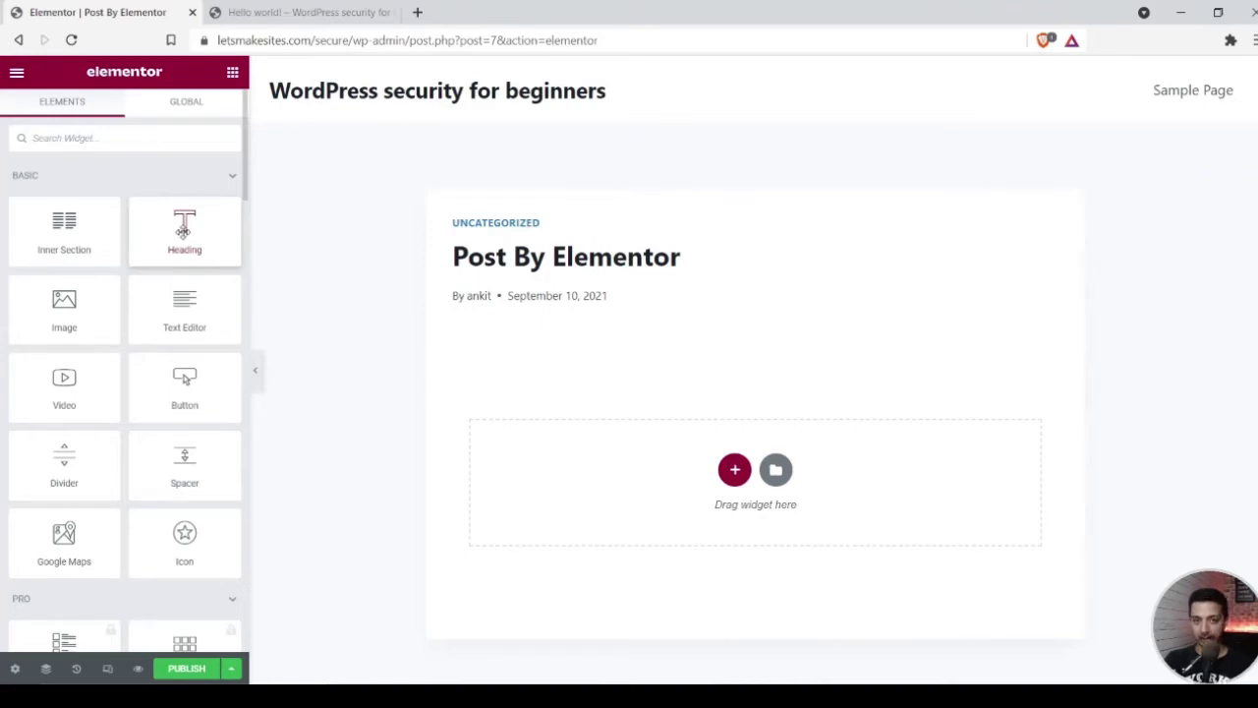
drag(184, 229, 694, 452)
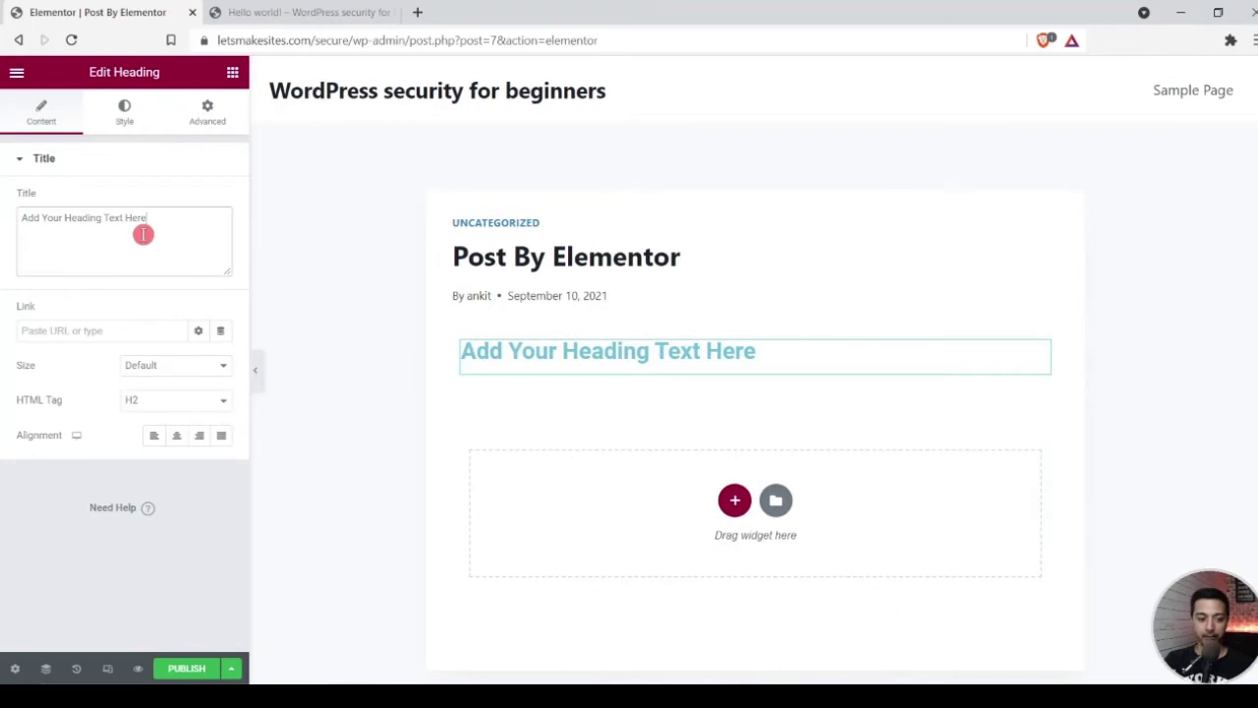
triple_click(143, 233)
text(Lorem ipsum dolor sample heading)
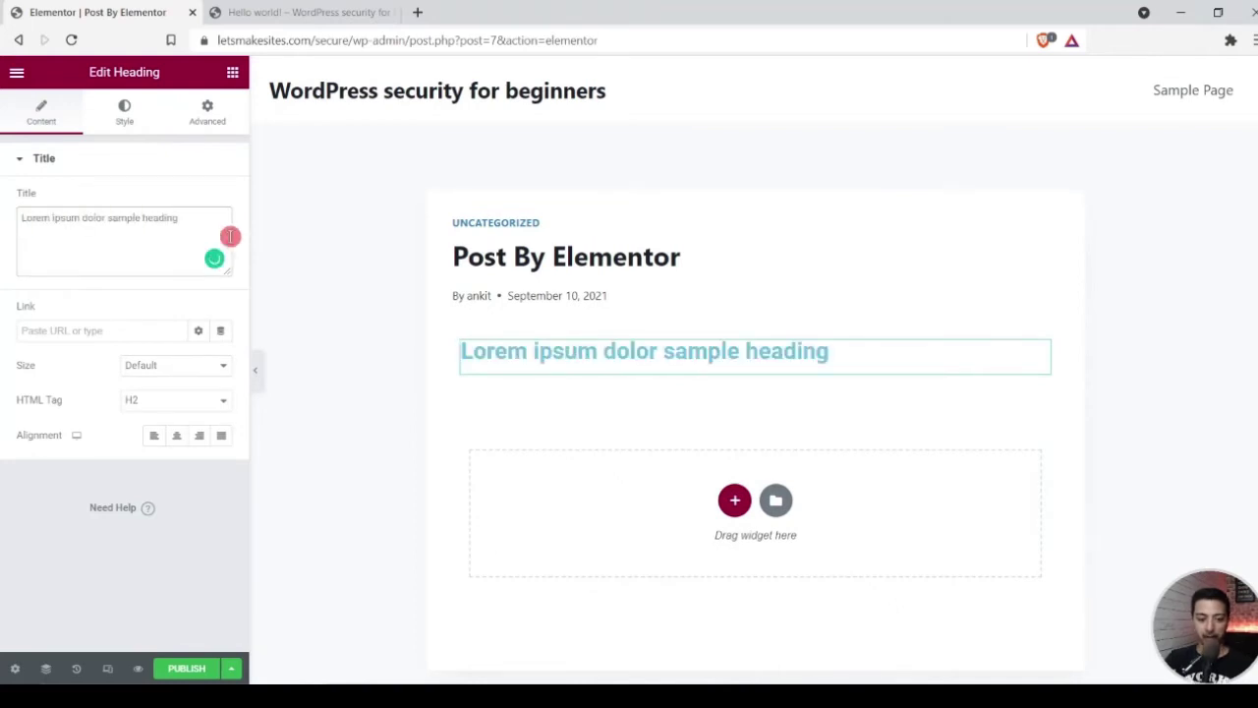
click(233, 71)
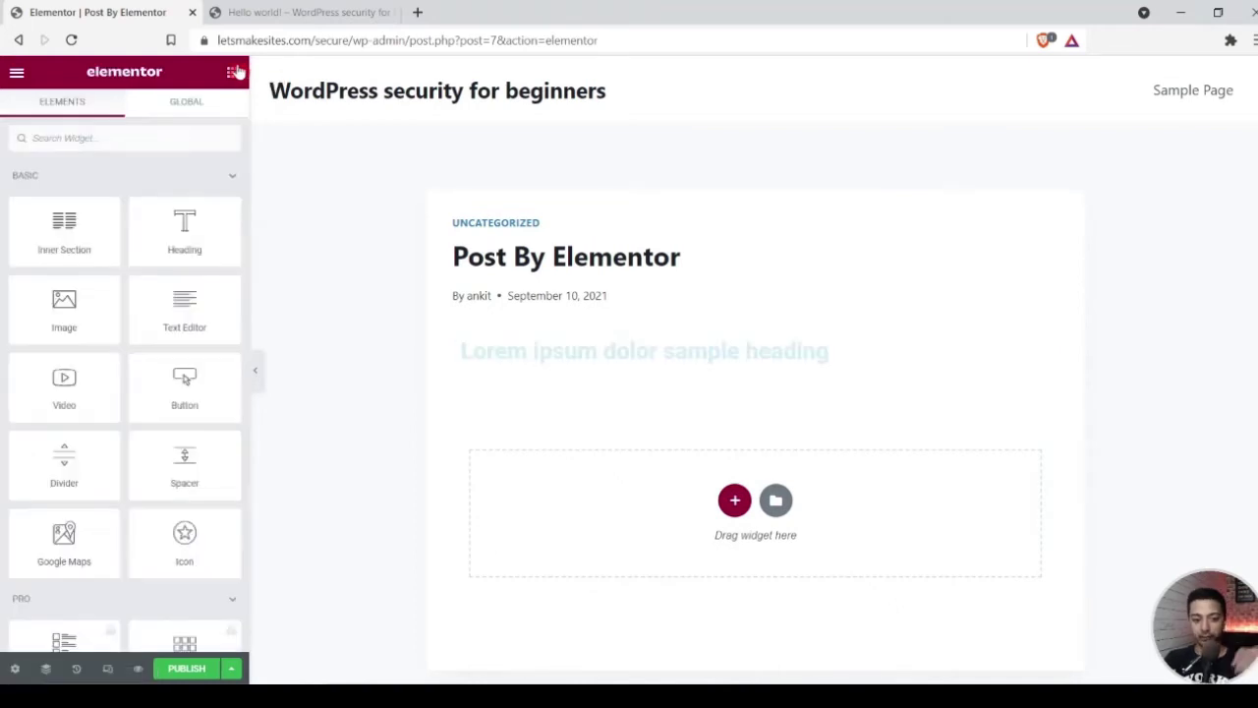
Add a Text Editor widget with Lorem ipsum placeholder text below the heading
drag(185, 266, 546, 371)
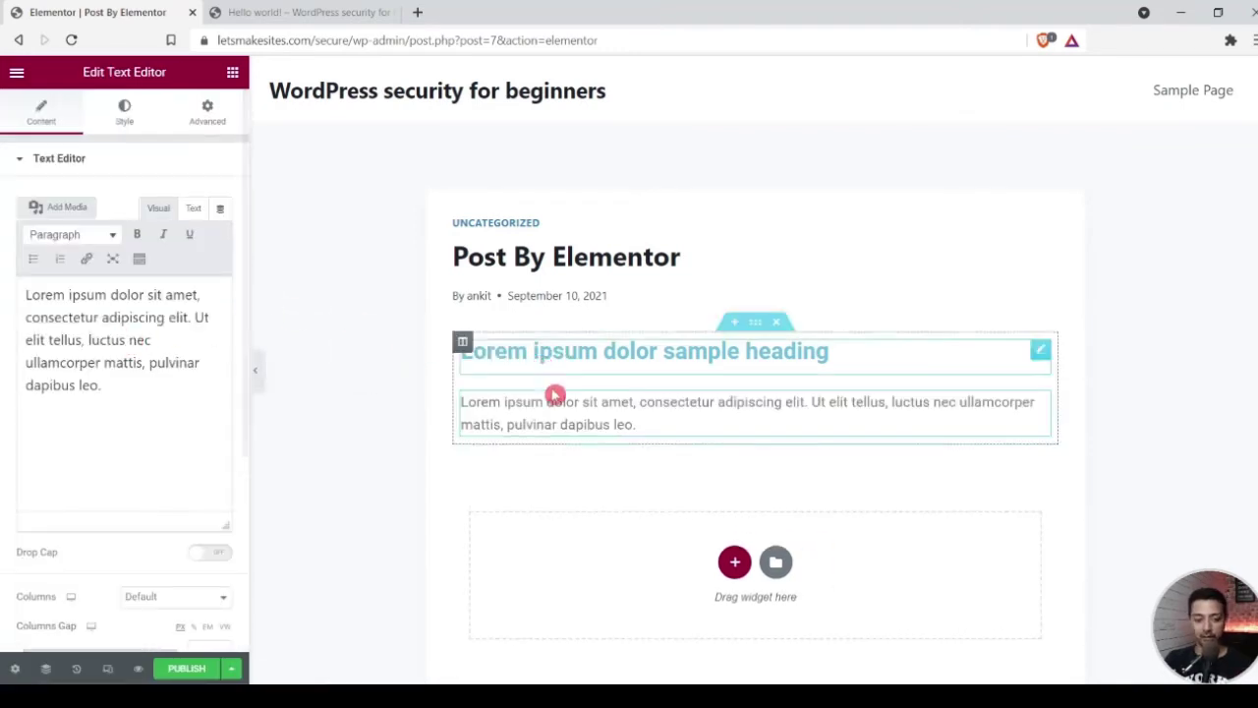
click(649, 421)
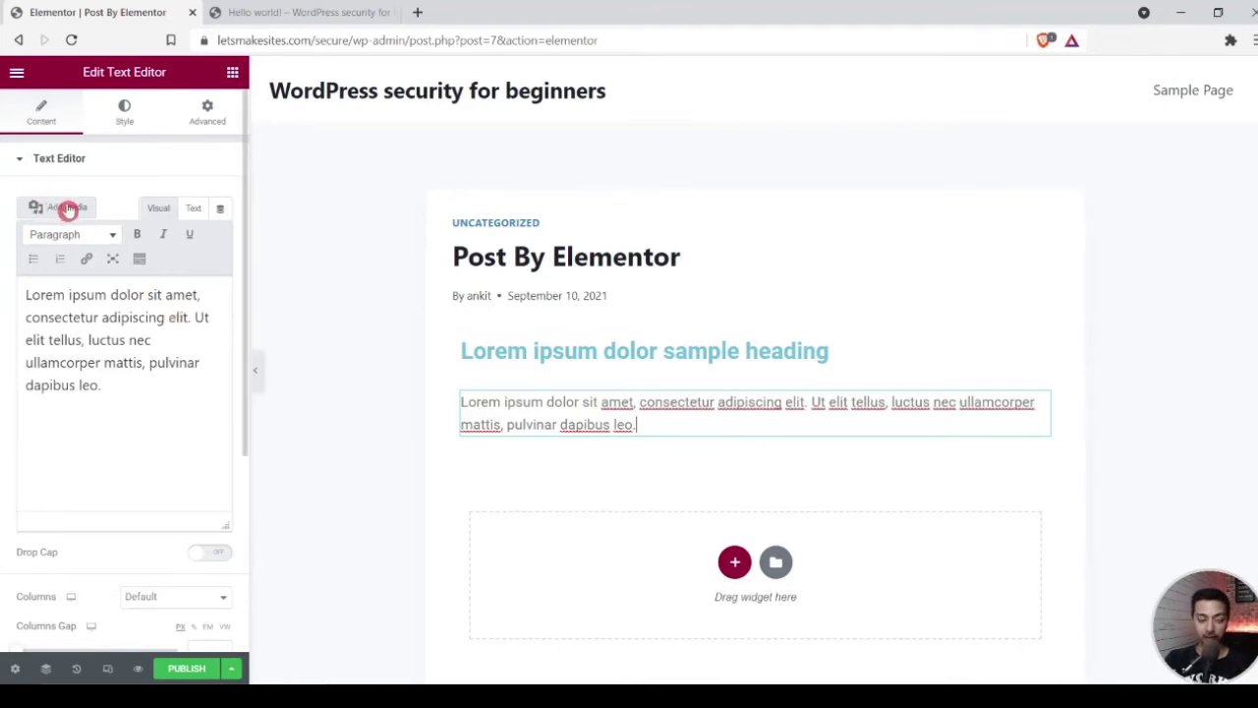
click(117, 385)
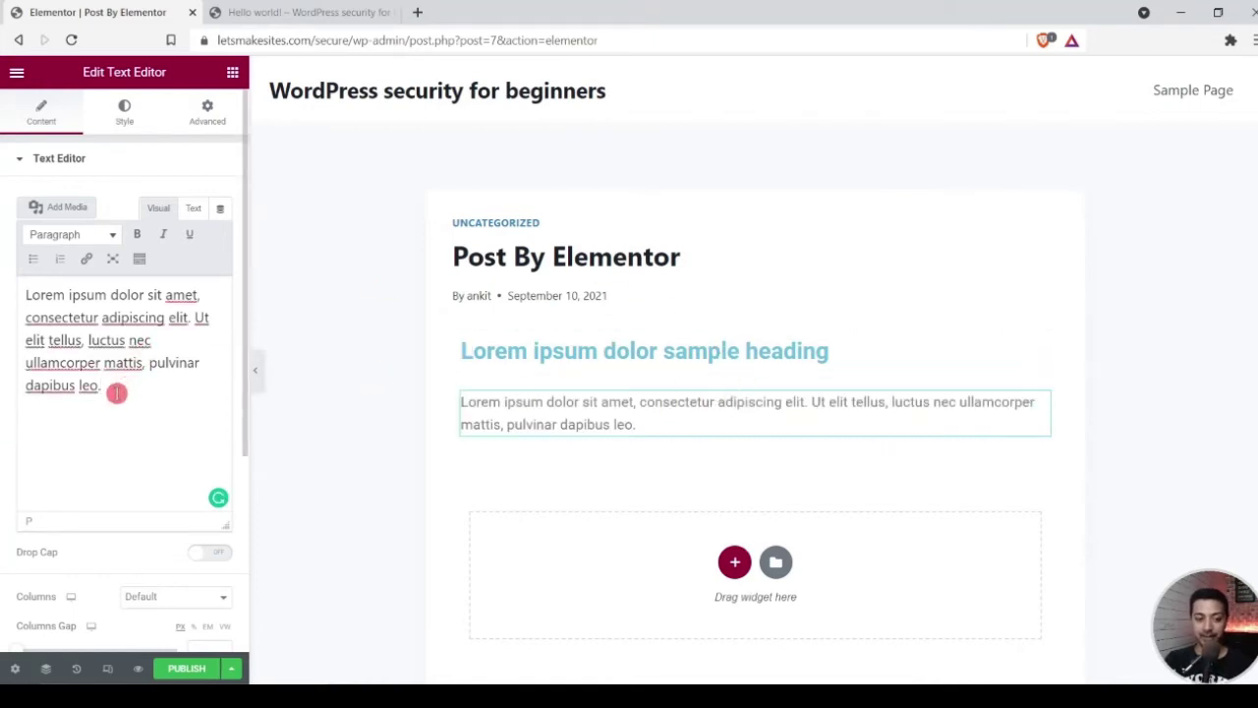
click(232, 72)
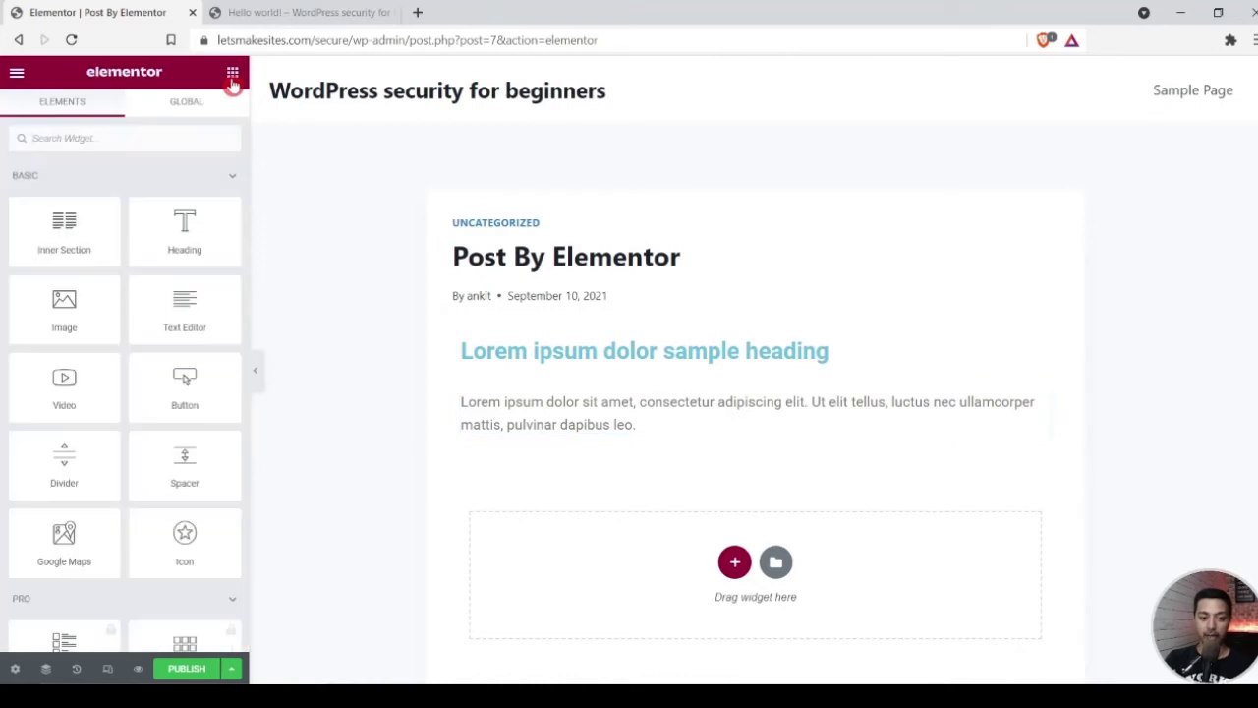
Add an Image widget with a placeholder image below the Lorem ipsum paragraph
drag(64, 297, 683, 440)
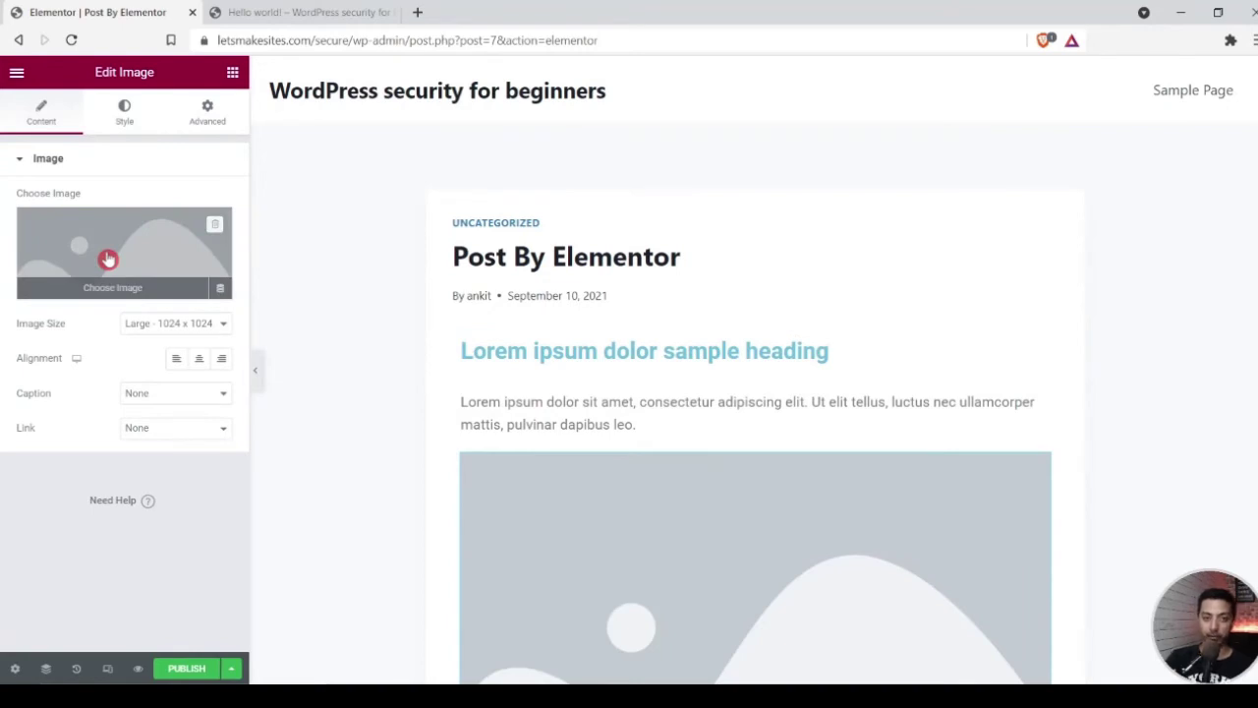
scroll(579, 387, down, 2)
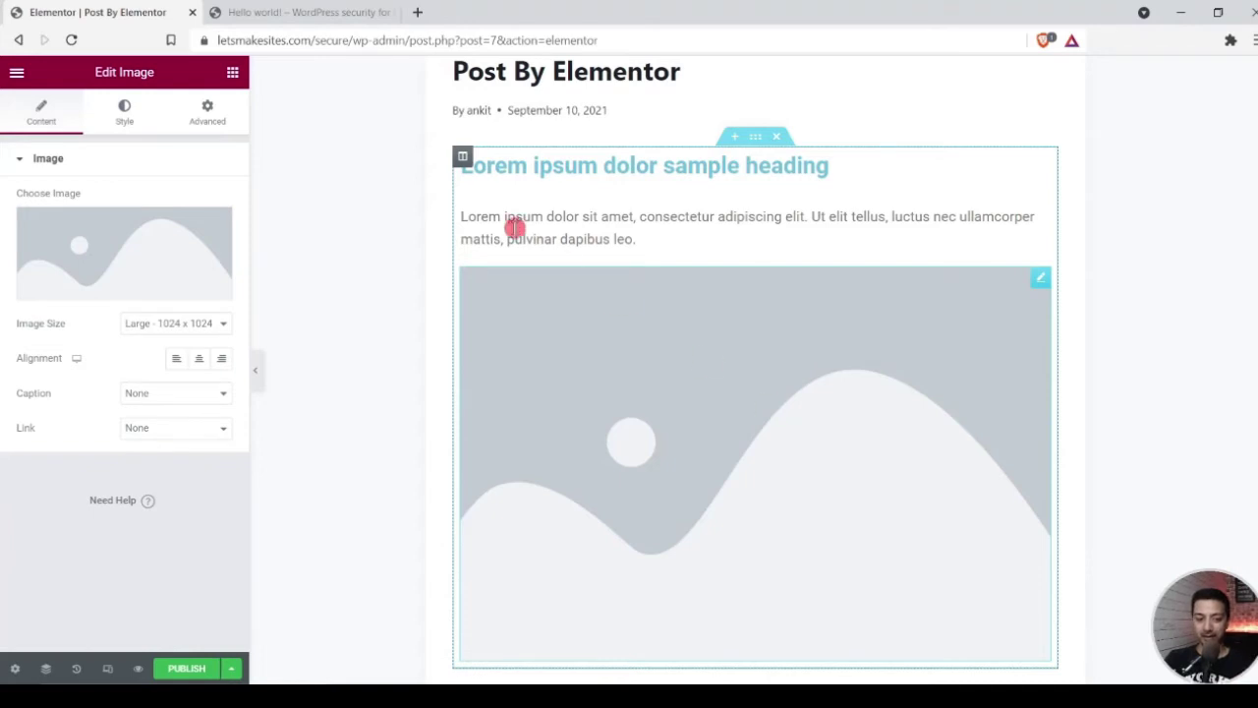
click(232, 74)
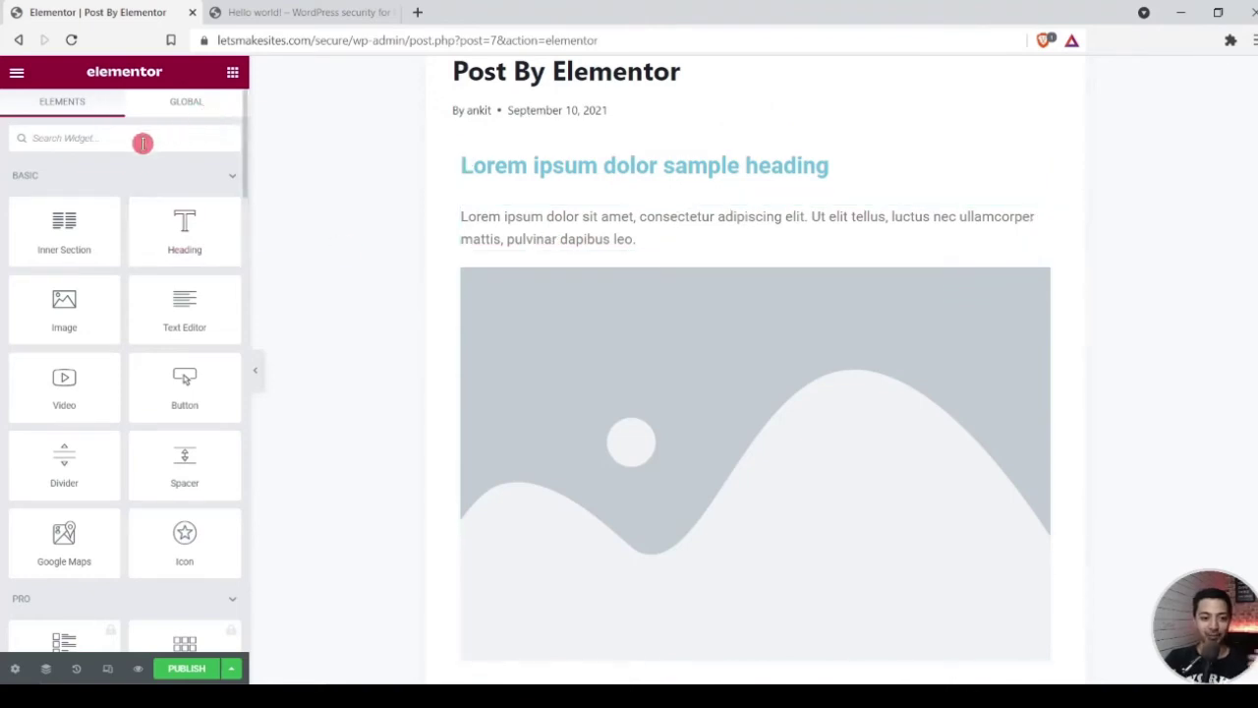
click(546, 218)
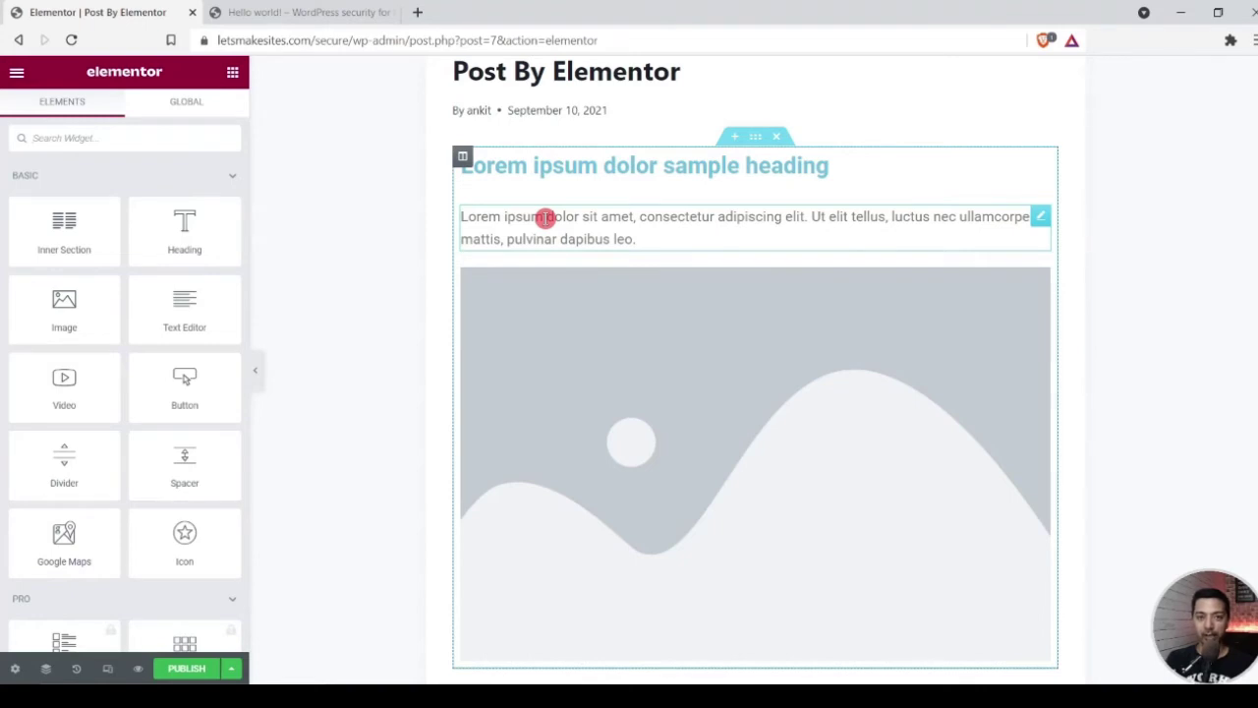
Publish the Elementor post, return to the dashboard and start a new post
click(197, 670)
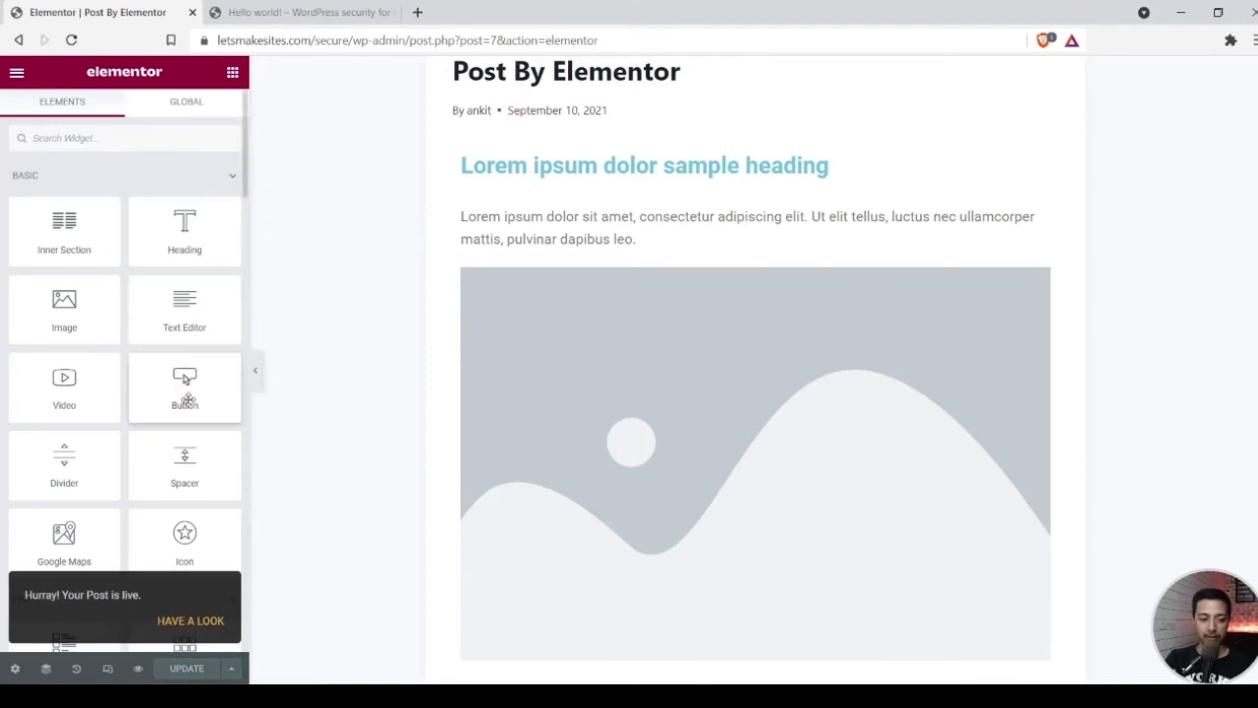
click(16, 75)
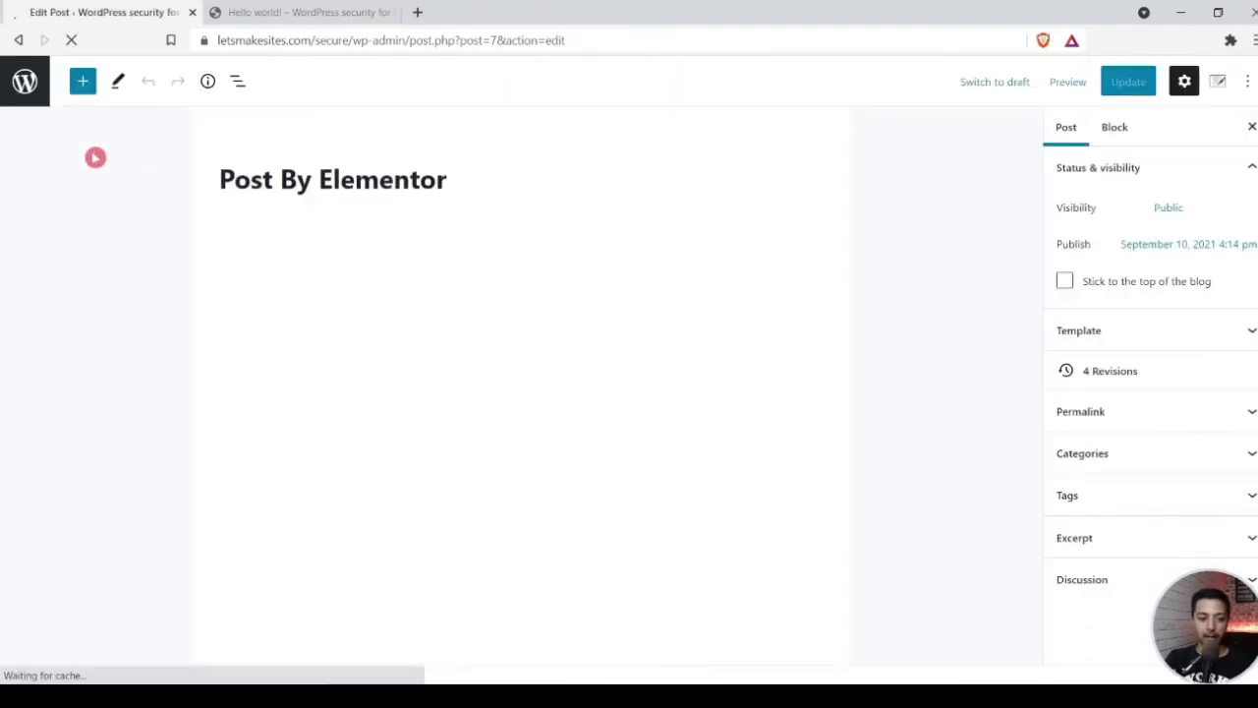
click(24, 80)
click(221, 114)
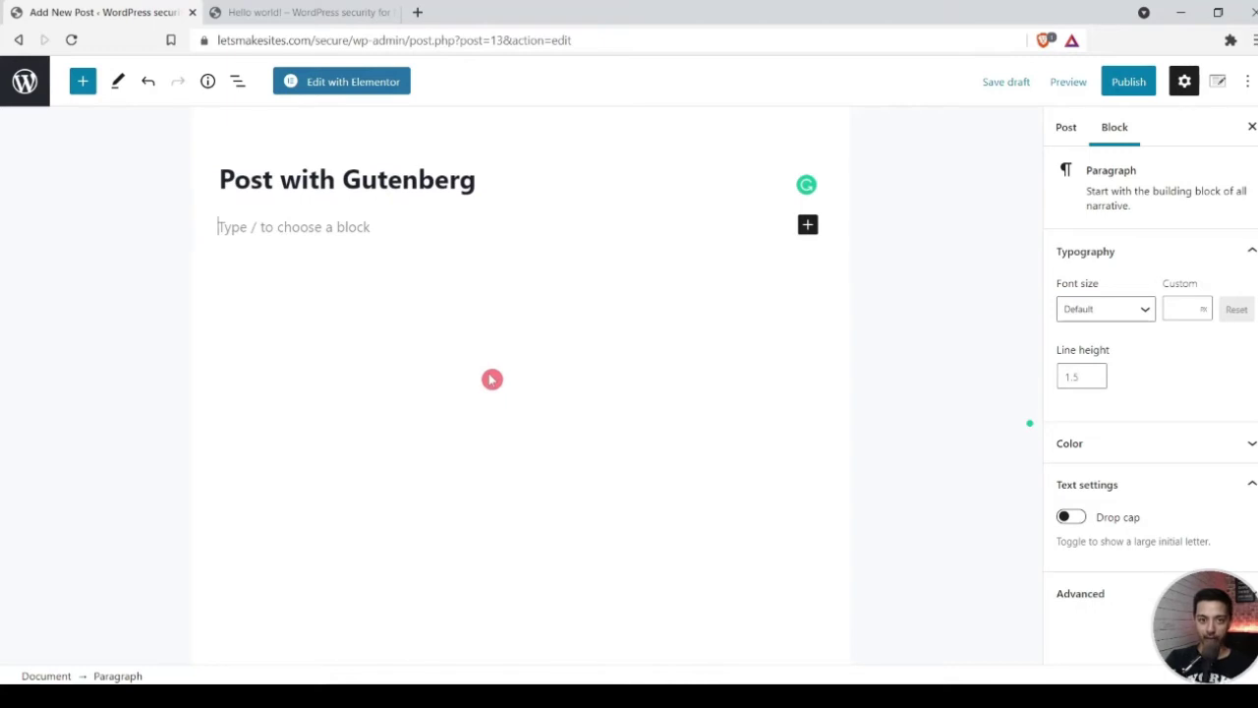
Write the paragraphs 'lorem ipsu dolor site amiete sample' and a filler line, then begin a new block
click(83, 81)
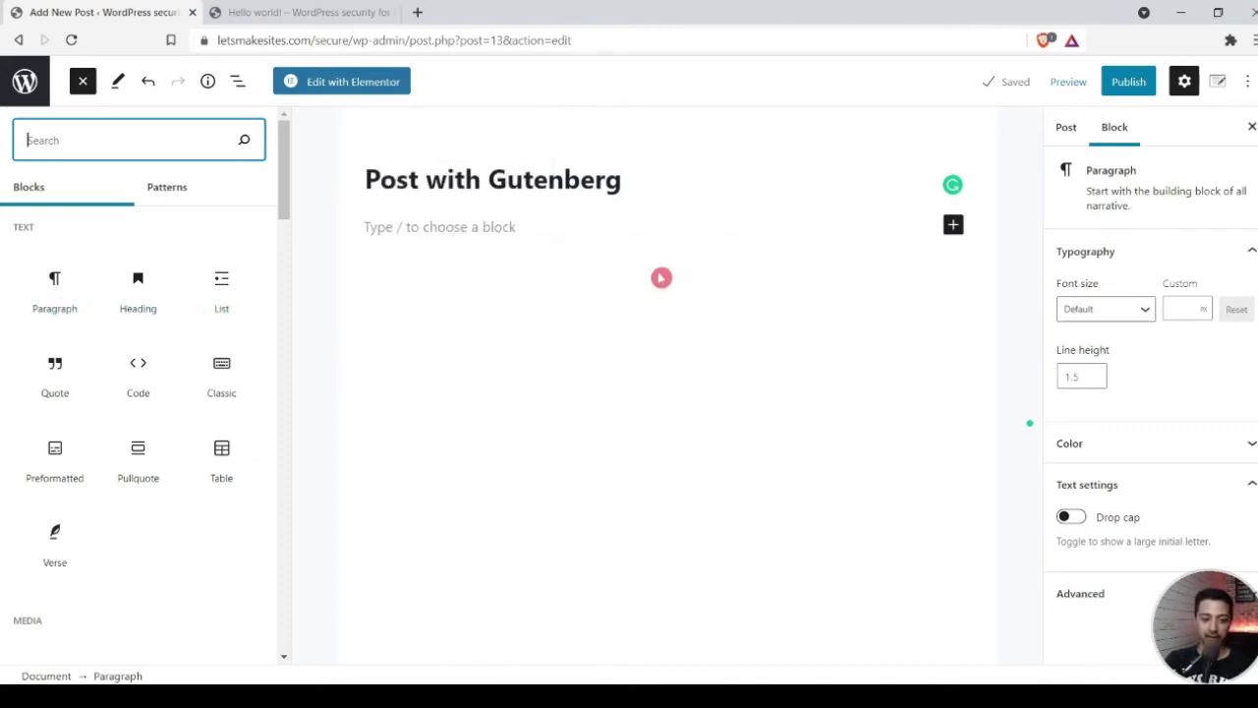
click(401, 247)
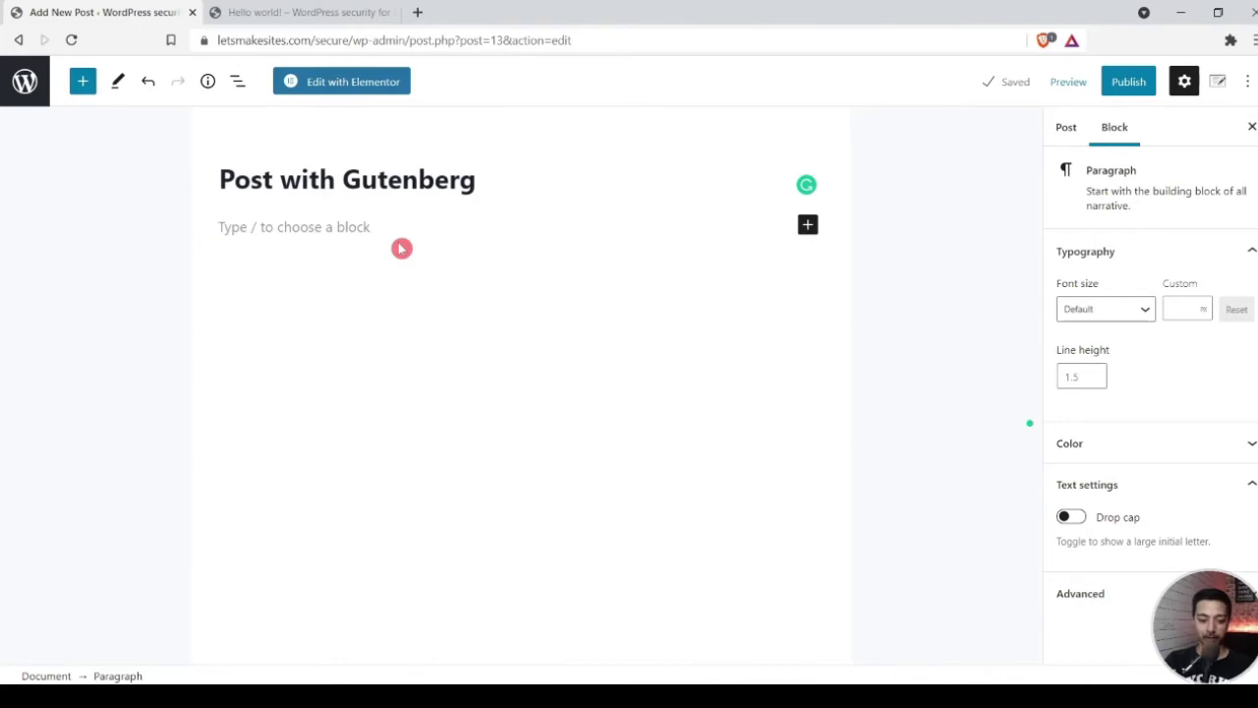
text(lorem ipsu dolor site amiete sample.)
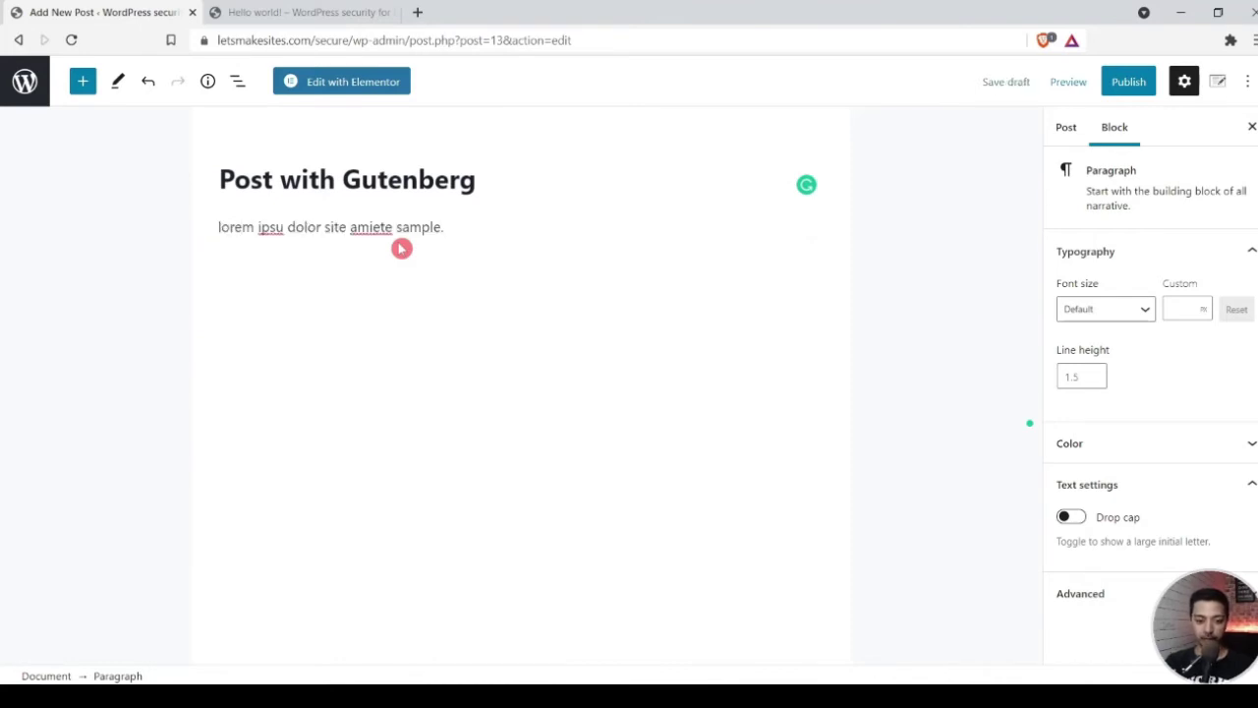
key(Return)
text(asldkjasldkjalsdkjalksdj asldkjlk ja.)
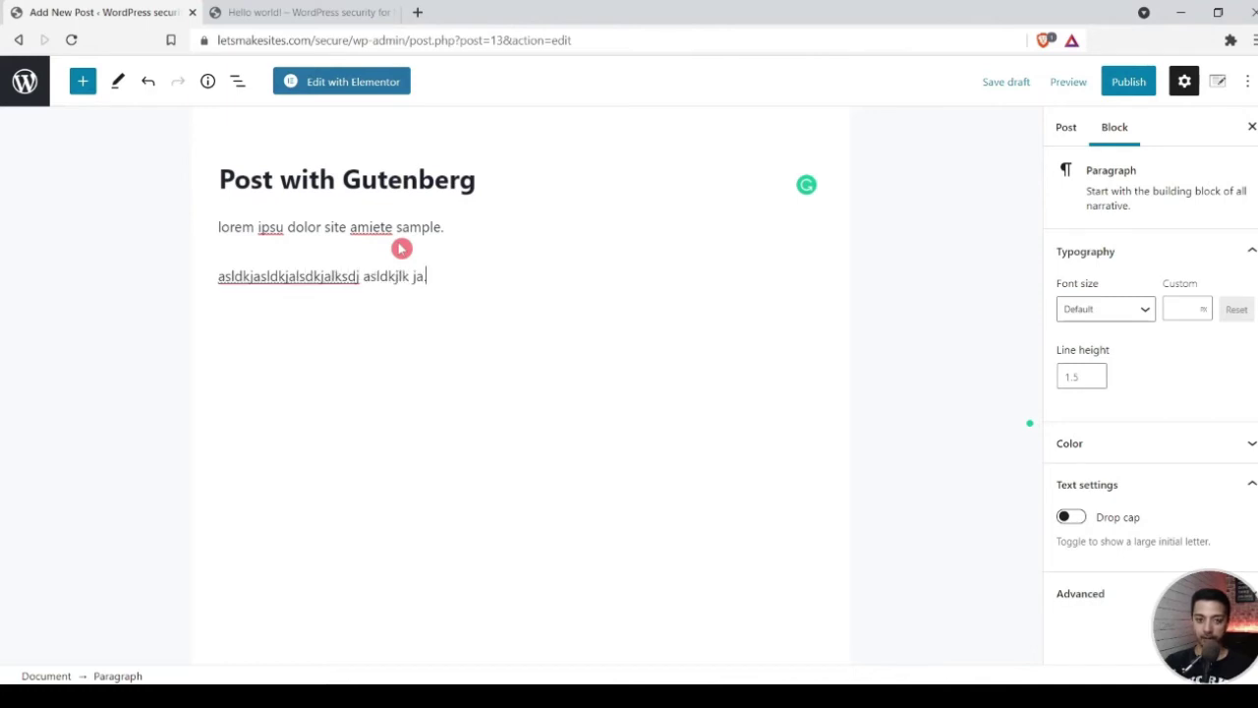
key(Return)
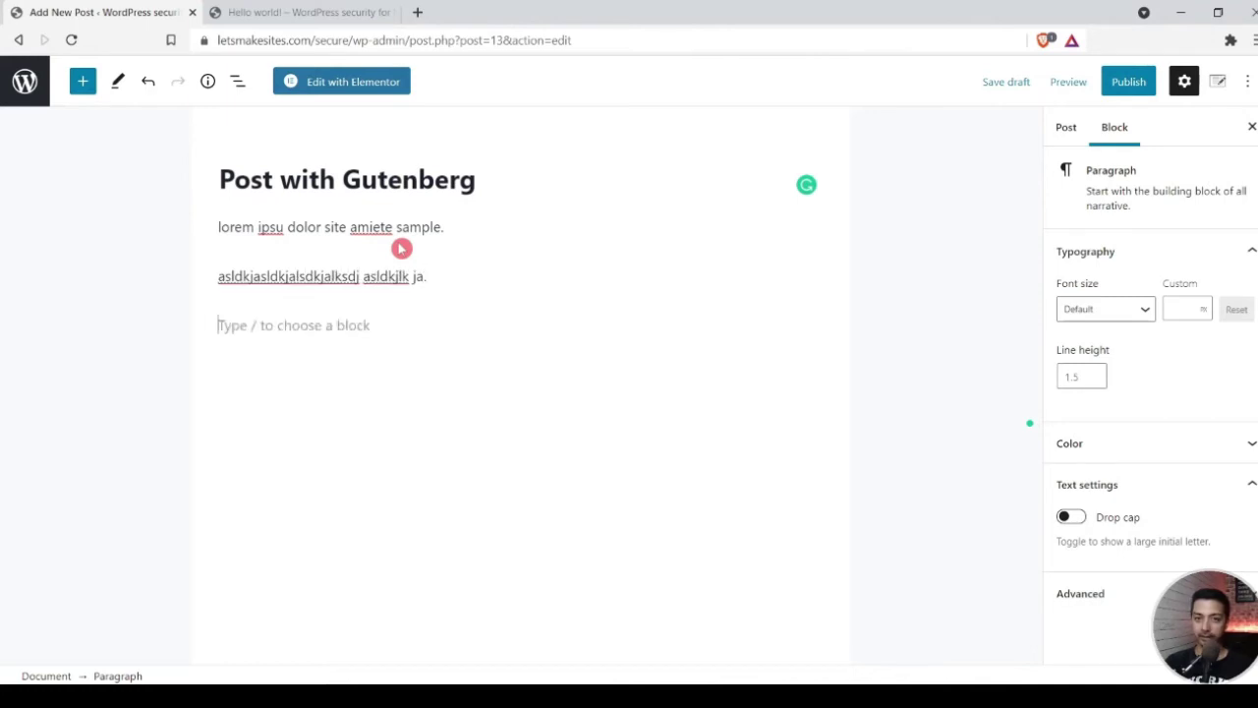
text(/)
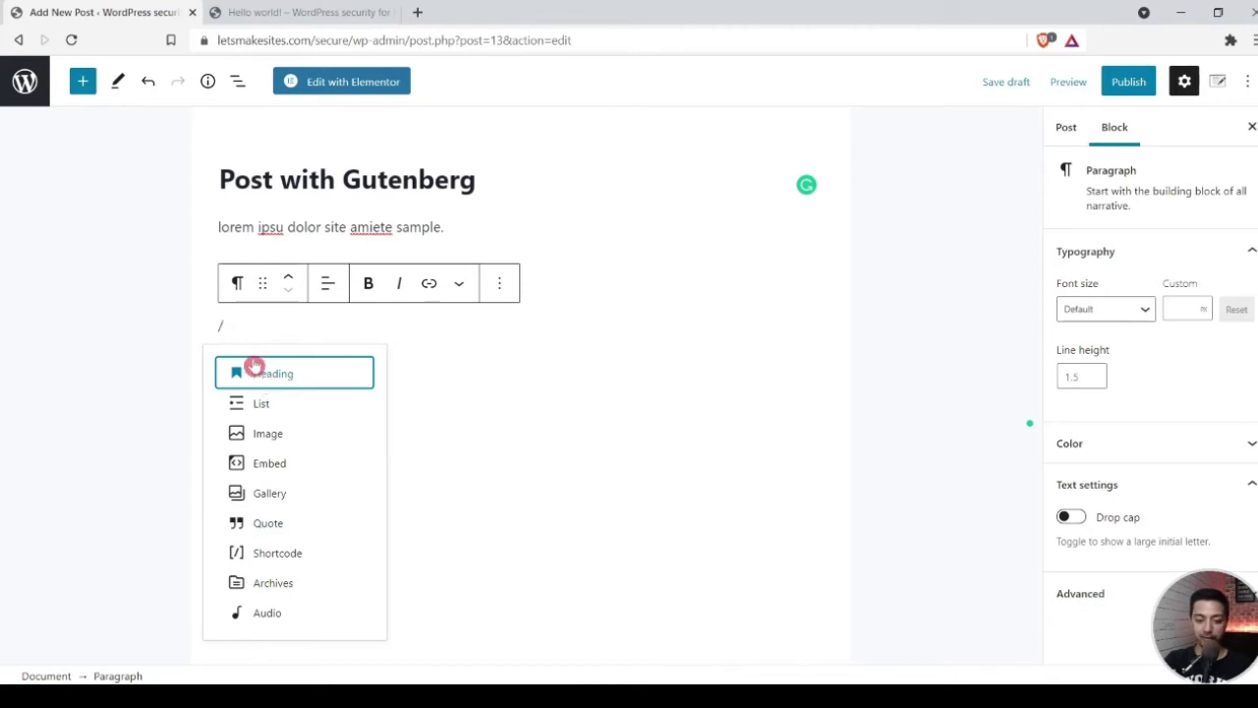
Add a heading block reading 'lorem ipsum heading' below the paragraphs
key(BackSpace)
text(/)
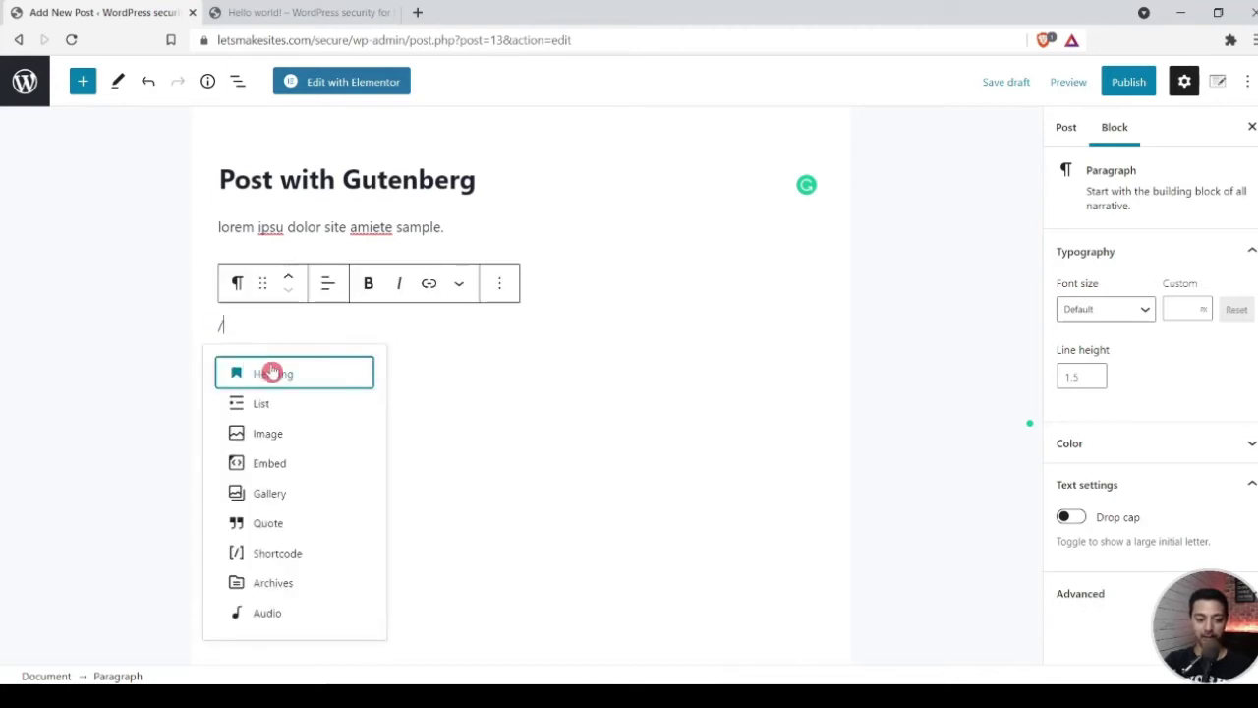
click(272, 370)
text(lore)
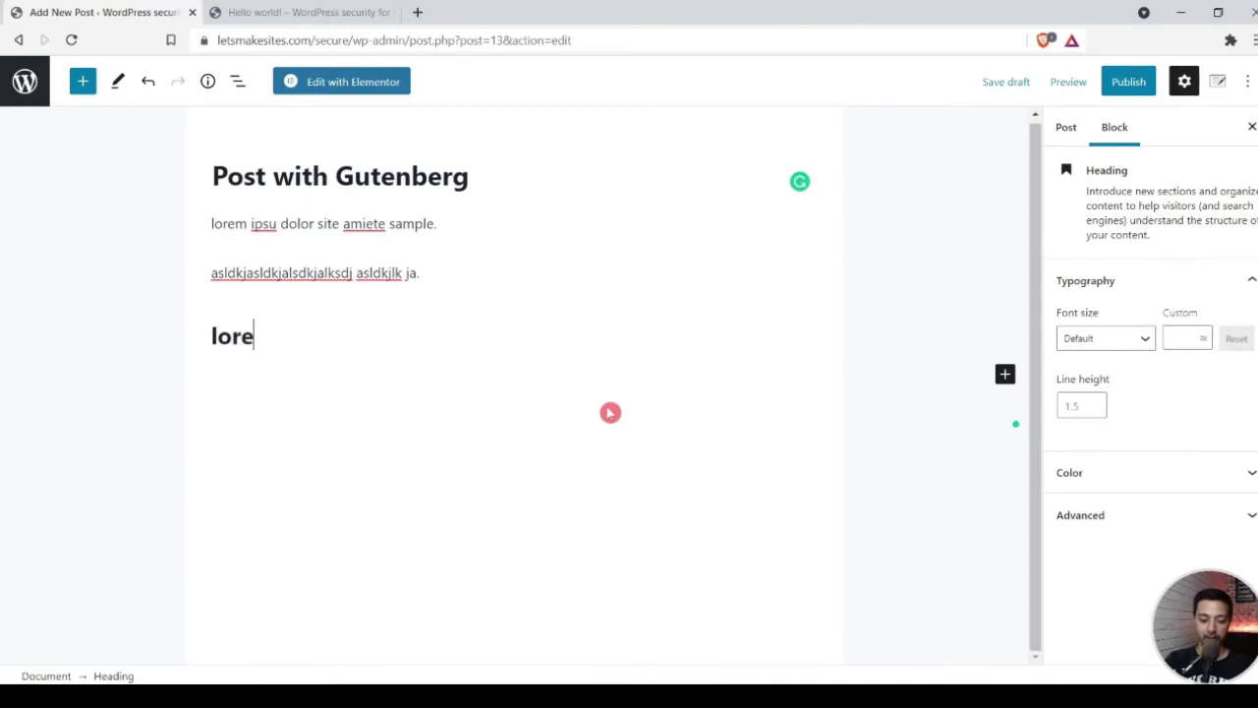
text(m ipsum heading)
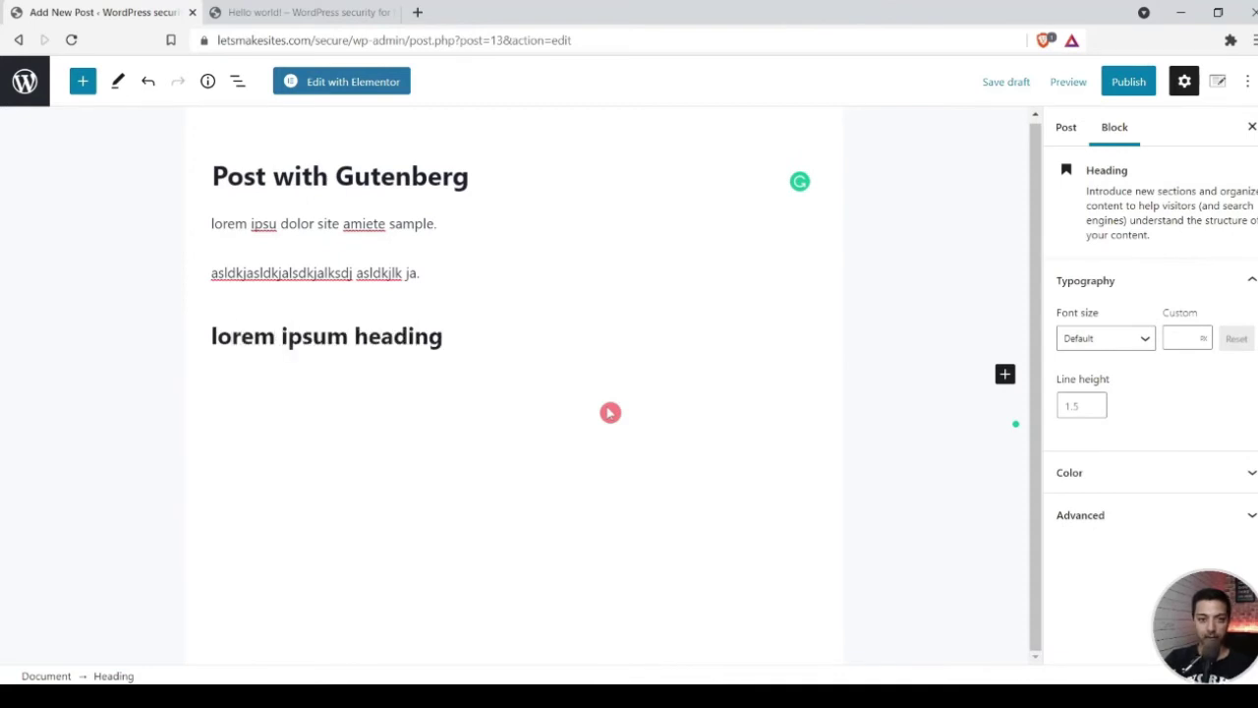
key(Return)
Insert an empty Image block beneath the heading
text(aldma;ldka;sldk lk)
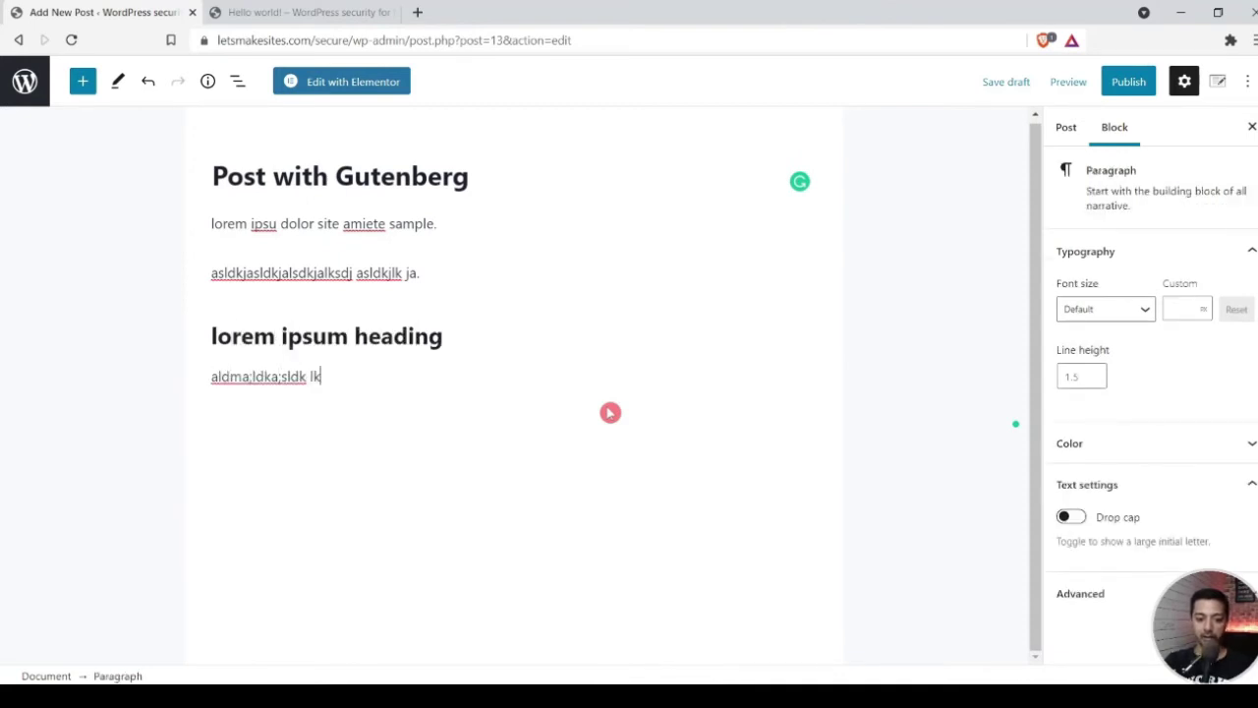
key(Return)
text(/)
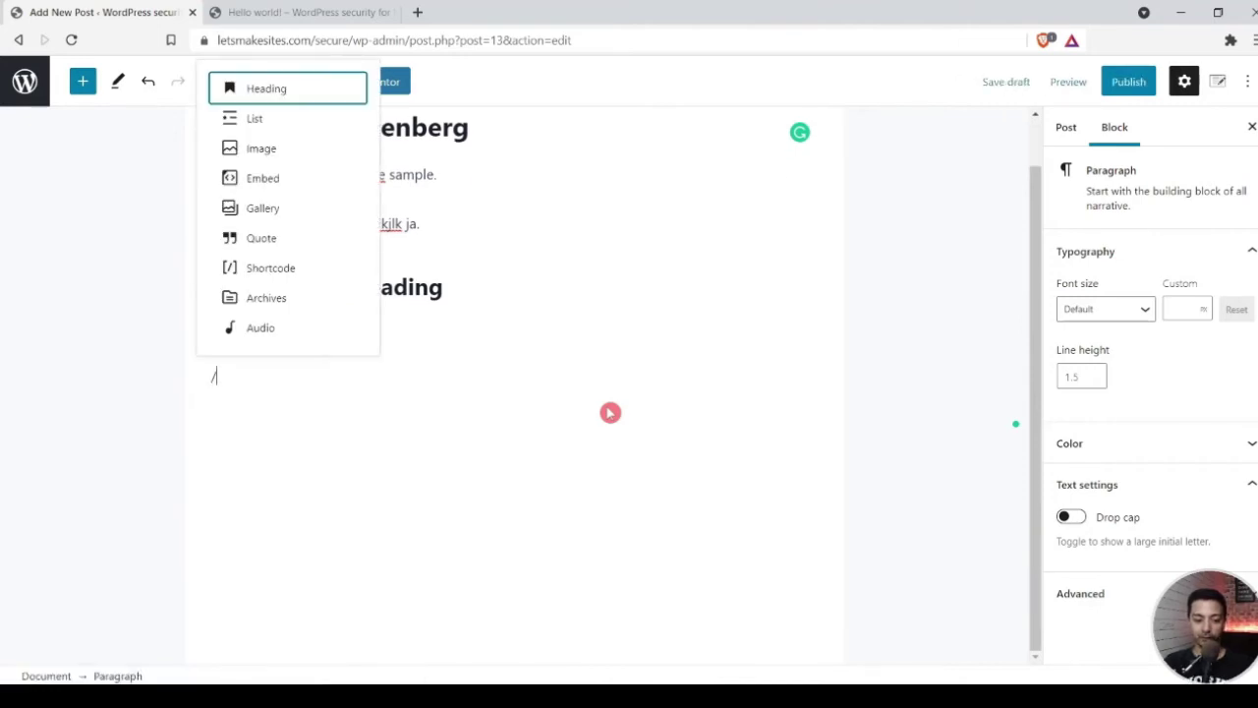
text(img)
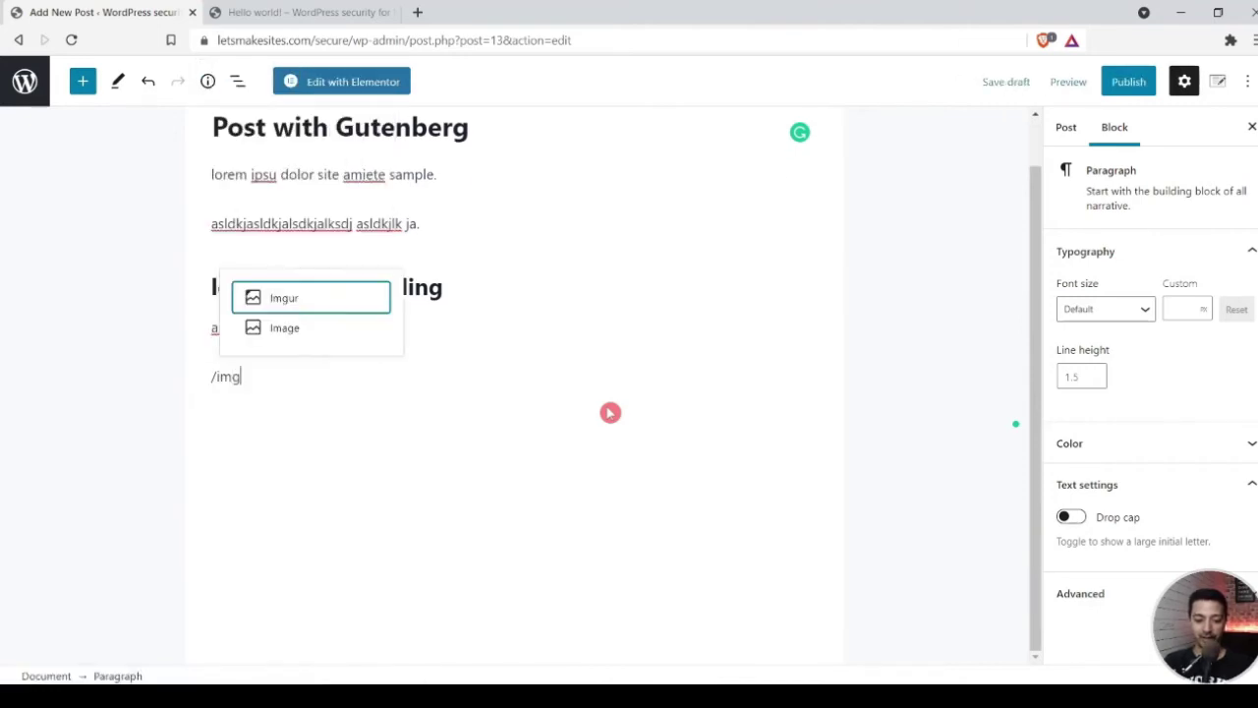
click(300, 328)
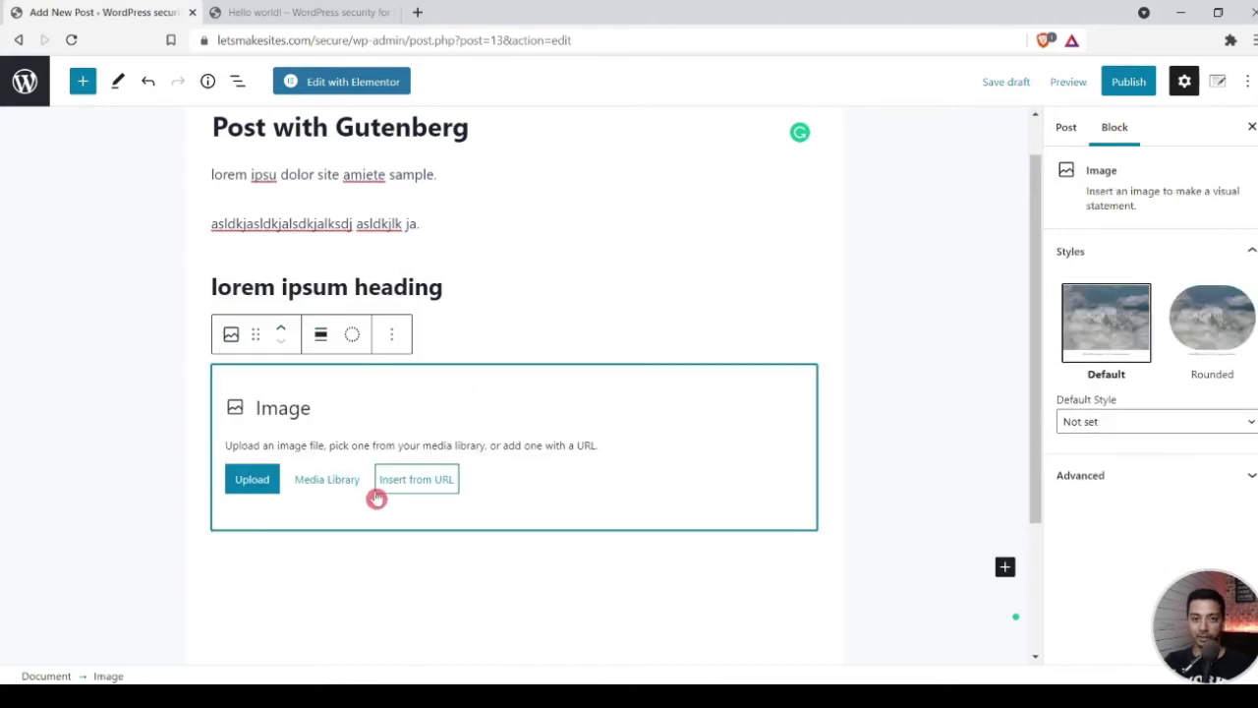